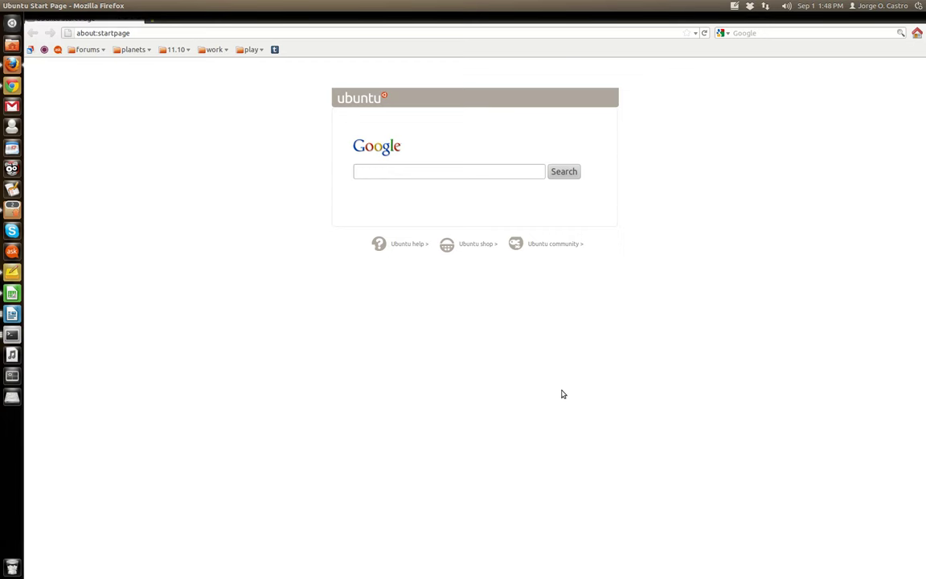
Cycle through the running applications in the application switcher and switch to Update Manager
key(alt+Tab)
key(Tab)
key(Tab)
key(Tab)
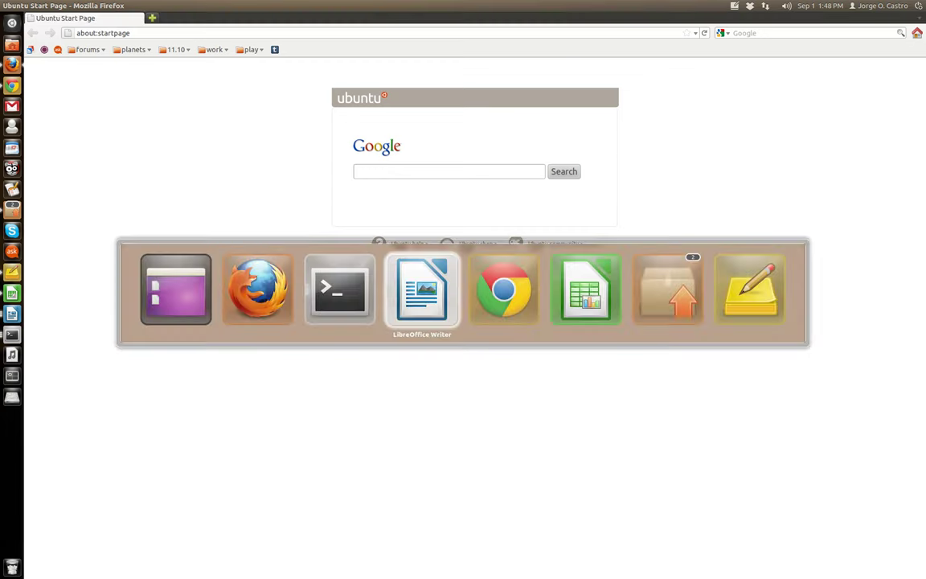
key(Tab)
key(Tab)
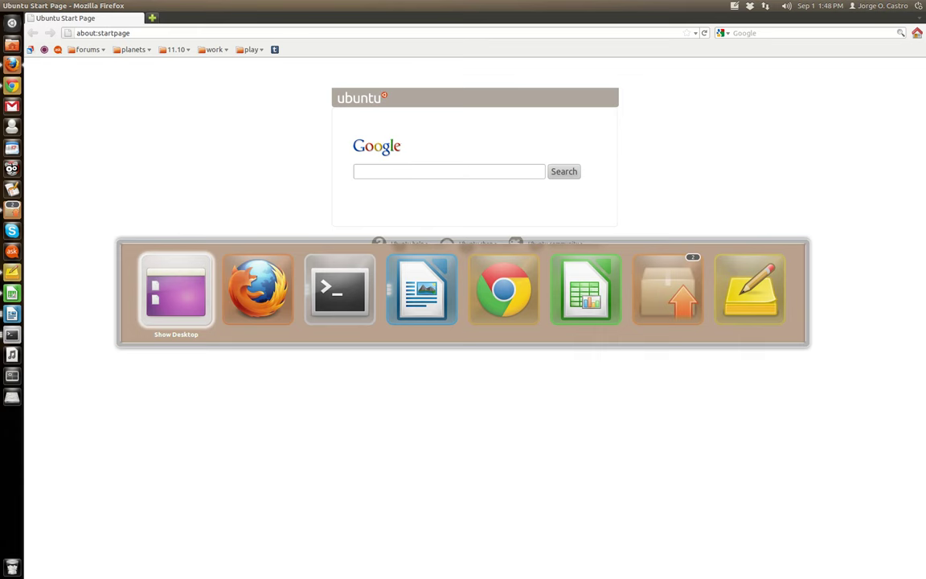
key(Tab)
key(Tab)
key(Tab)
key(Tab)
key(Tab)
key(Tab)
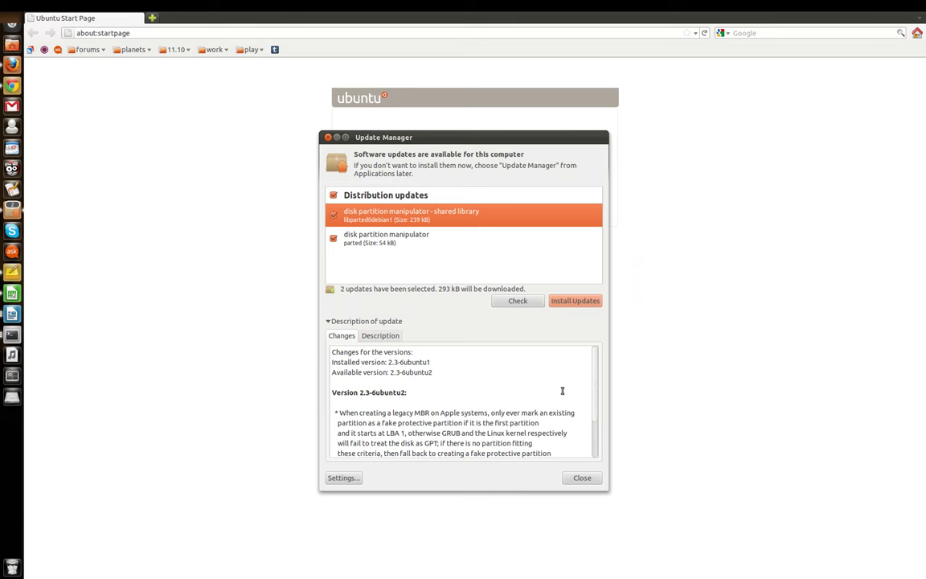
Return to Firefox and cycle through the running applications in the switcher, both forwards and backwards
key(alt+Tab)
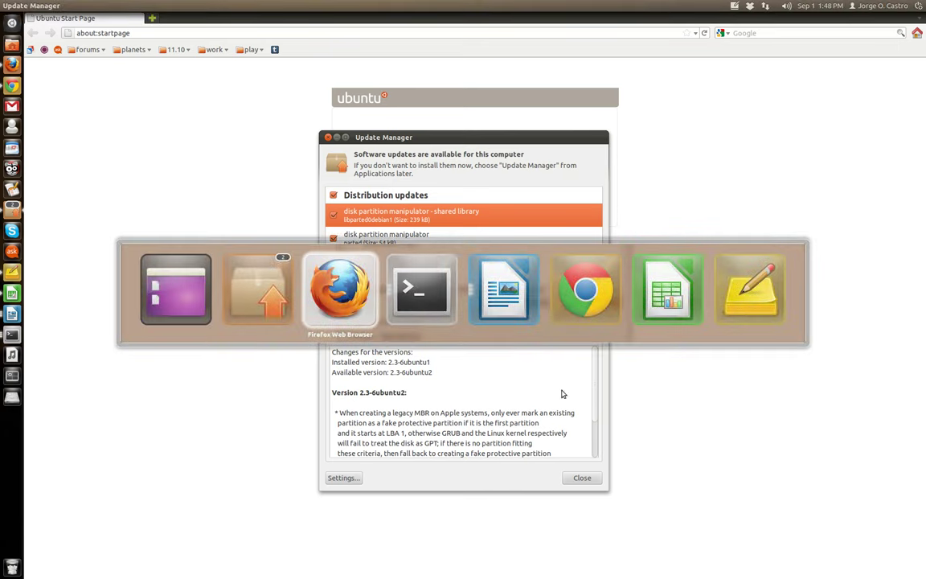
key(alt+Tab)
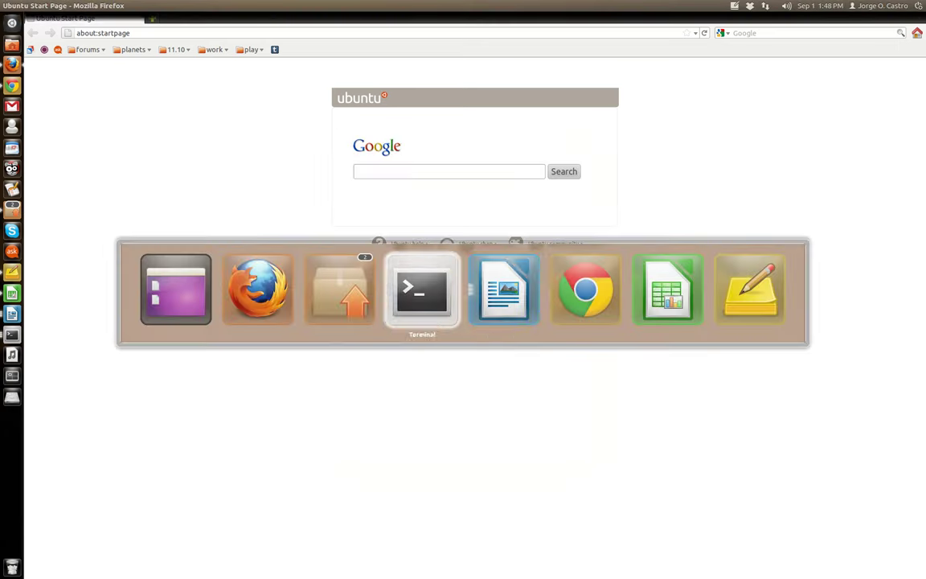
key(Tab)
key(shift+Tab)
key(alt+shift+Tab)
key(alt+shift+Tab)
key(alt+shift+Tab)
key(alt+shift+Tab)
key(alt+shift+Tab)
key(alt+shift+Tab)
key(alt+shift+Tab)
key(alt+shift+Tab)
key(alt+shift+Tab)
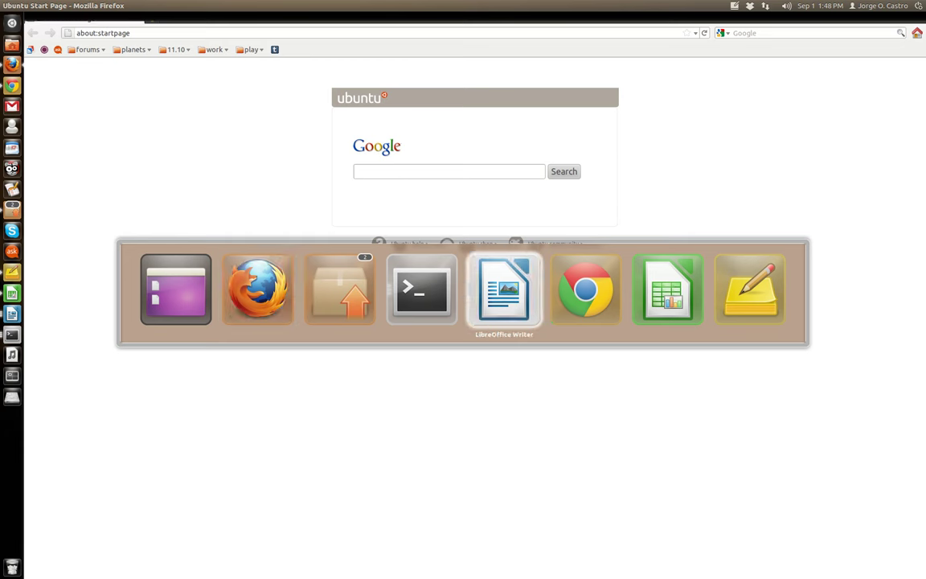
key(shift+Tab)
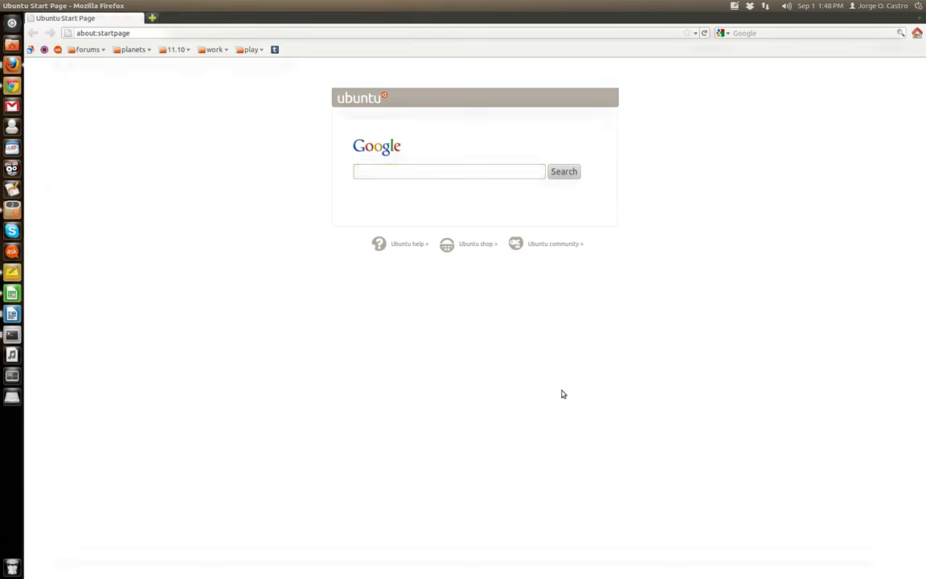
Expand Firefox in the application switcher into window previews and cycle through its individual windows
key(alt+Tab)
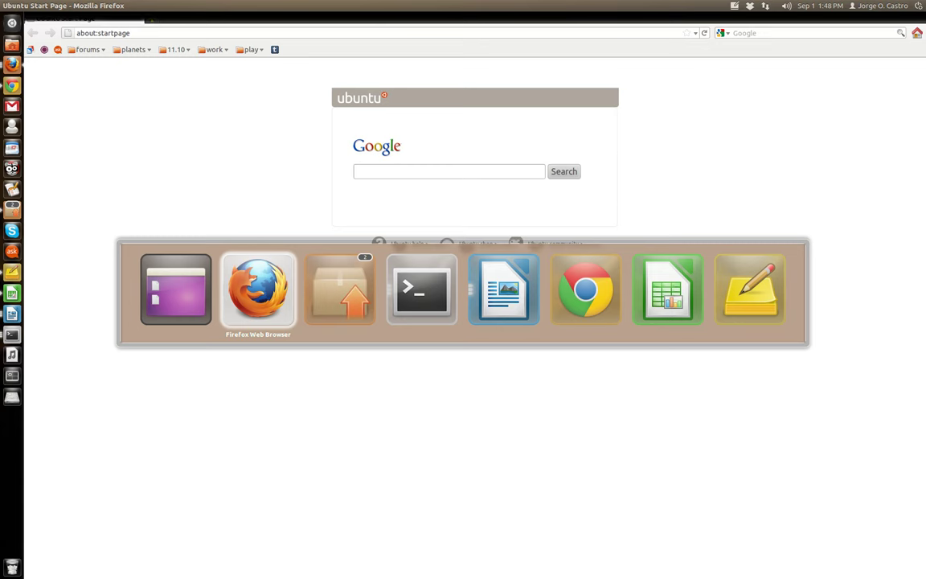
key(alt+grave)
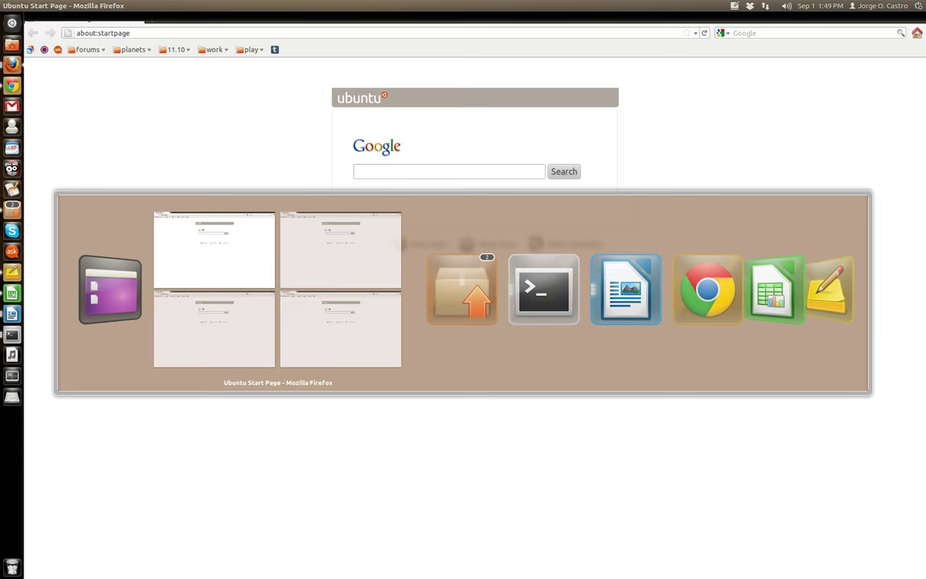
key(alt+grave)
key(alt+grave)
key(alt+grave)
key(alt+grave)
key(alt+grave)
key(alt+grave)
key(alt+grave)
key(alt+grave)
key(alt+grave)
key(alt+grave)
key(alt+grave)
key(alt+grave)
key(alt+grave)
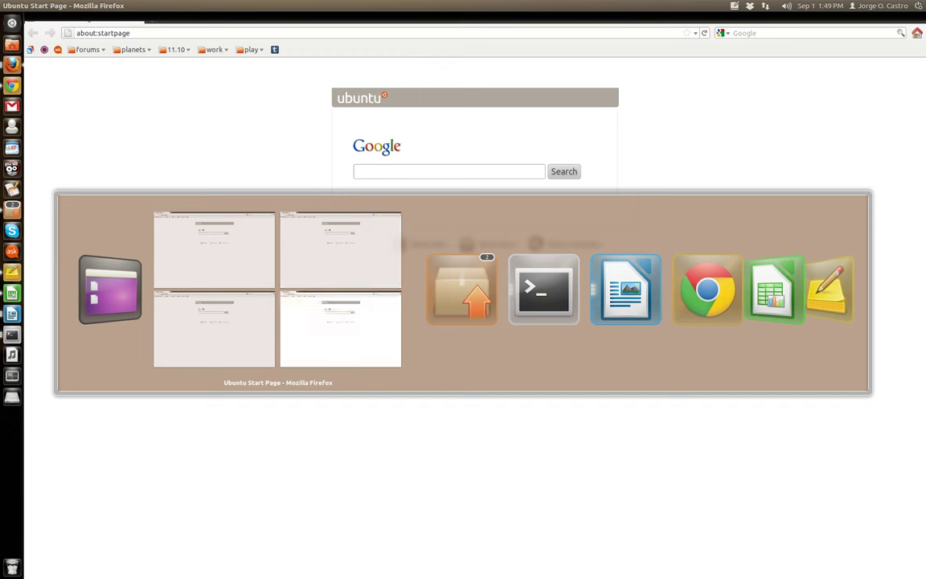
key(alt+grave)
key(alt+grave)
key(alt+grave)
key(alt+grave)
key(alt+grave)
key(alt+grave)
key(alt+grave)
key(alt+grave)
key(alt+grave)
key(alt+grave)
key(alt+grave)
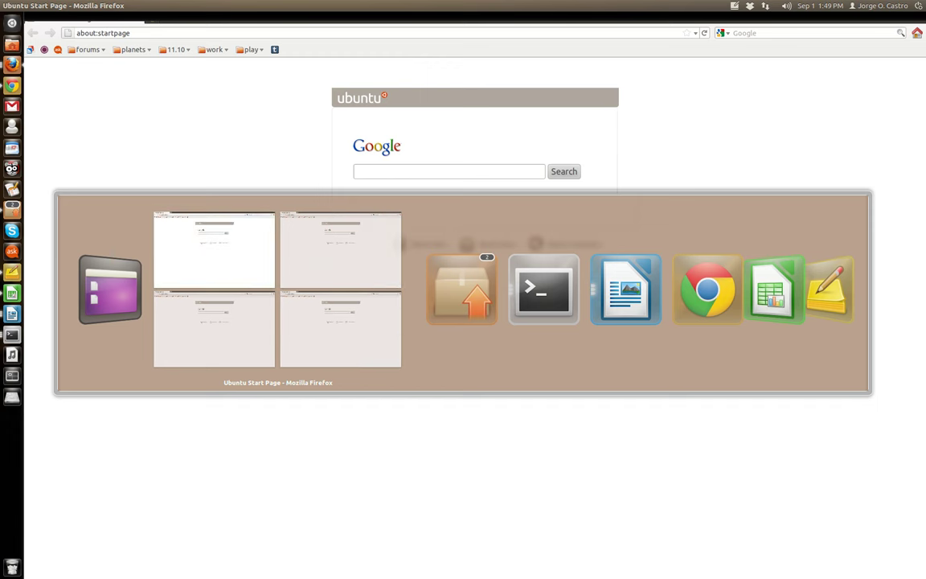
Move the switcher selection to LibreOffice Writer and cycle through its window previews to Untitled 1
key(alt+Tab)
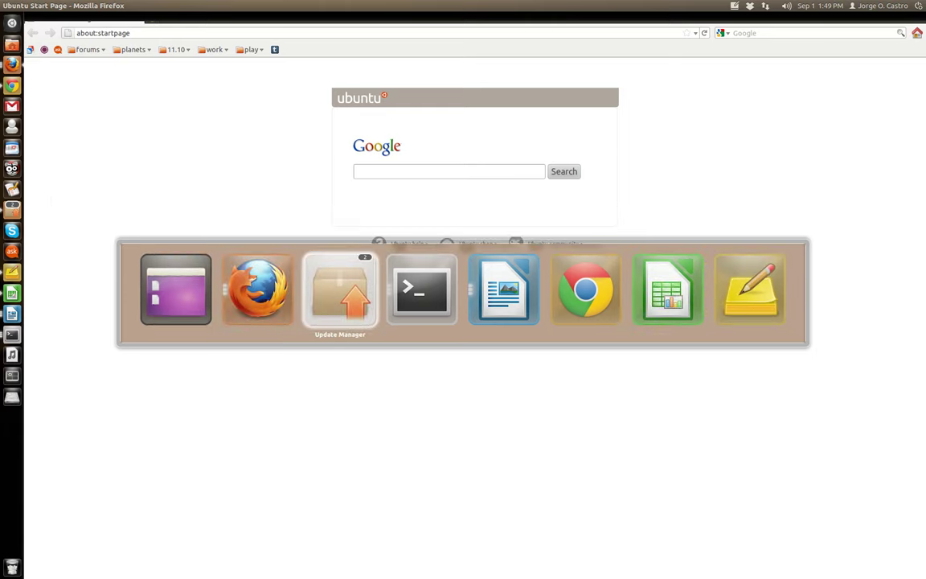
key(alt+Tab)
key(alt+Tab)
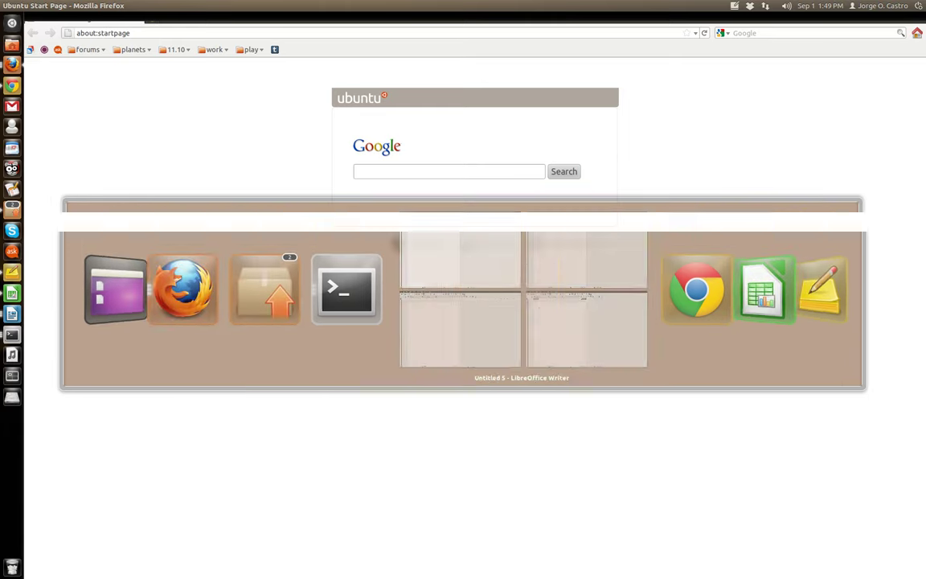
key(alt+grave)
key(alt+grave)
key(alt+grave)
key(alt+grave)
key(alt+grave)
key(alt+grave)
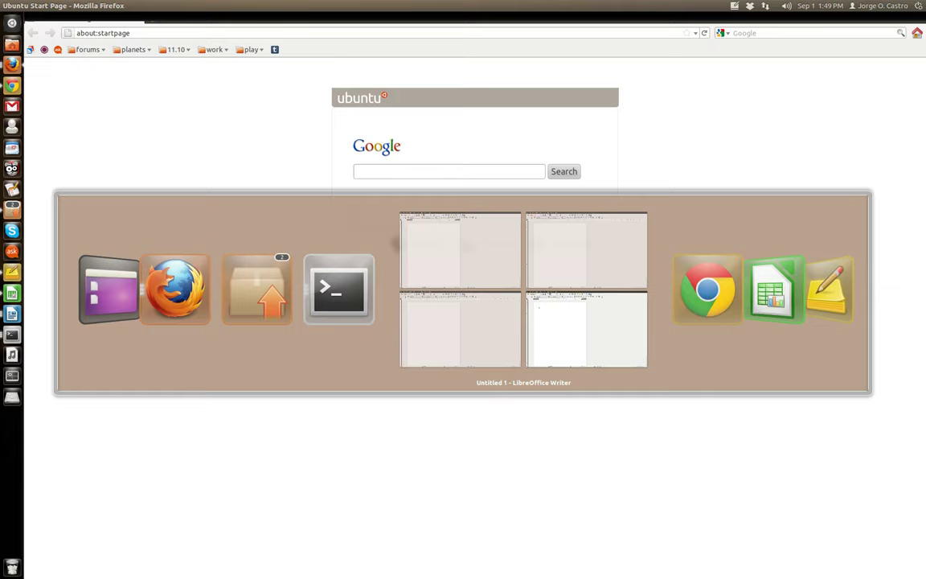
Preview the Untitled 2 LibreOffice Calc window, continue cycling through the applications, and return to Firefox
key(alt+Tab)
key(alt+Tab)
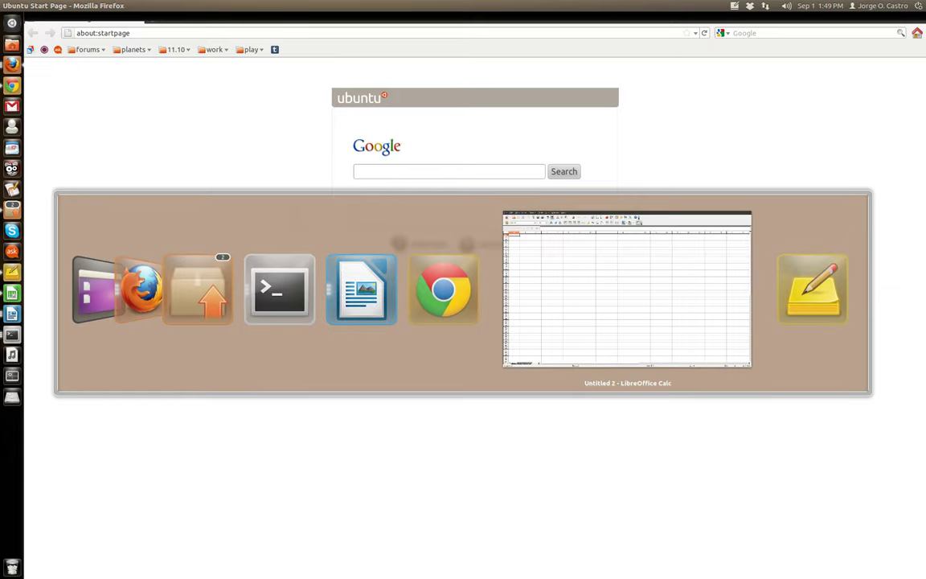
key(alt+Tab)
key(alt+Tab)
key(alt+Tab)
key(alt+Tab)
key(alt+Tab)
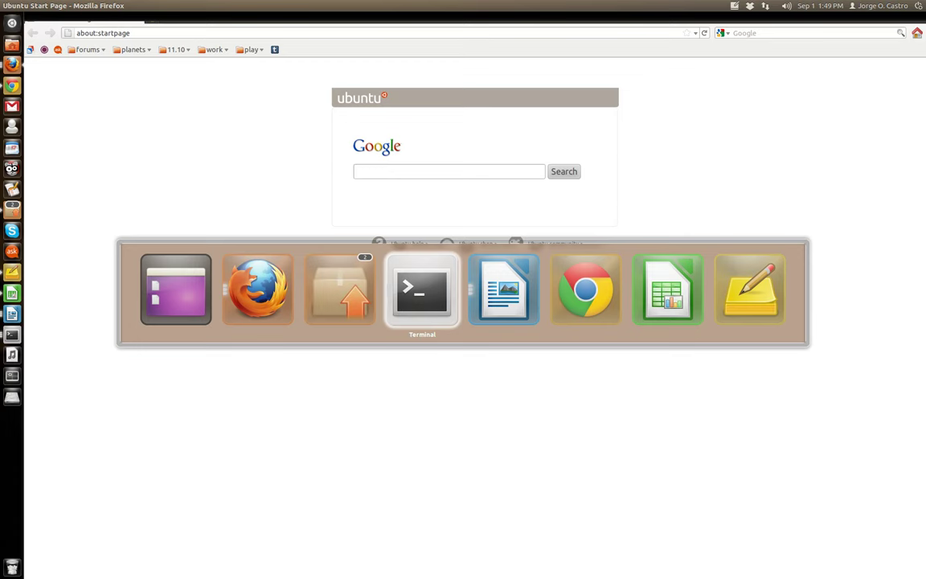
key(alt+Tab)
key(alt+Tab)
key(alt+Tab)
key(alt+Tab)
key(alt+Tab)
key(alt+Tab)
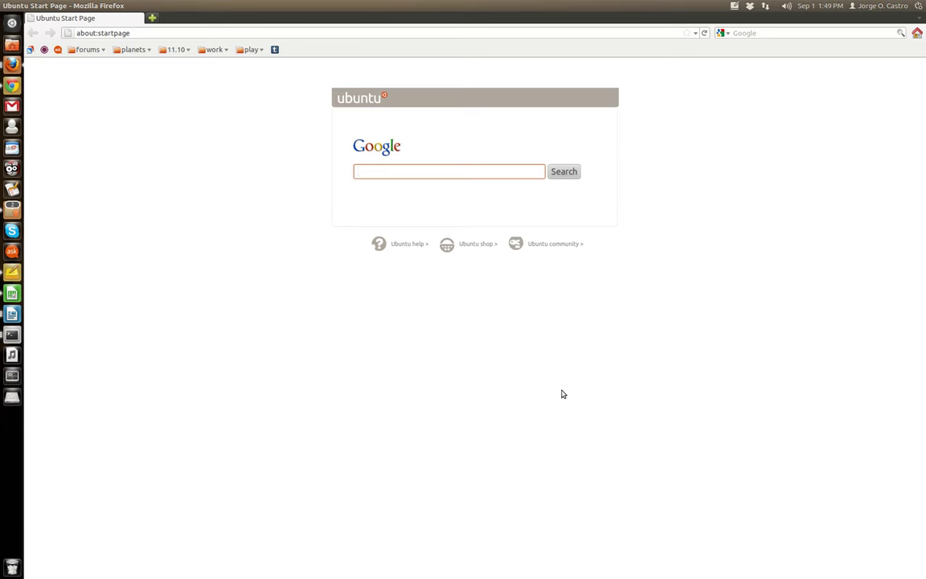
Reopen the application switcher on Firefox and cycle repeatedly through its window previews
key(alt)
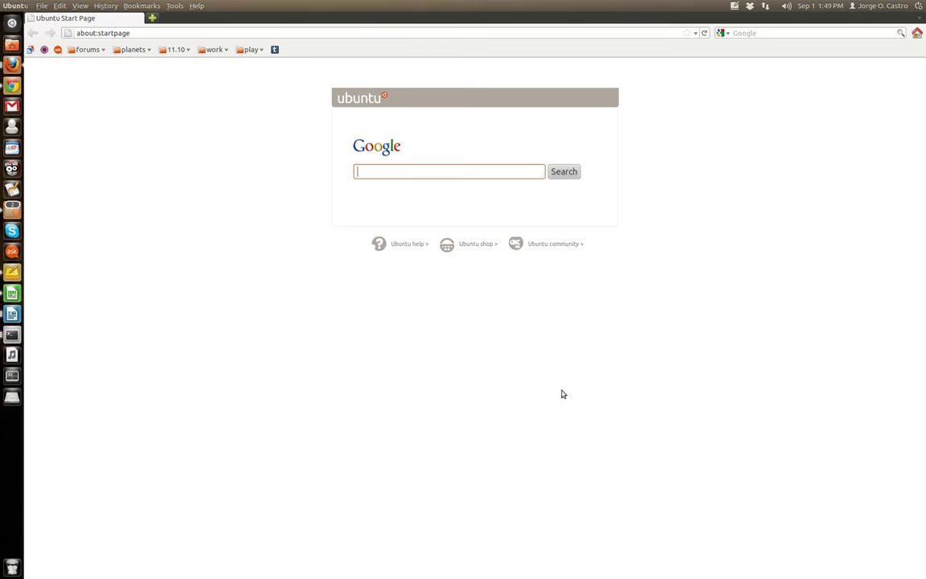
key(alt+Tab)
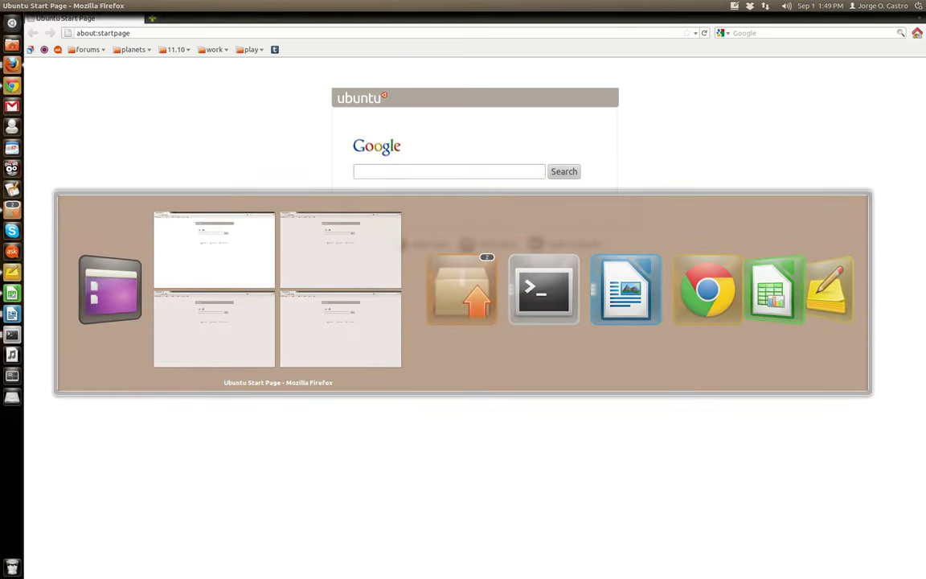
key(alt+grave)
key(alt+grave)
key(alt+grave)
key(alt+grave)
key(alt+grave)
key(alt+grave)
key(alt+grave)
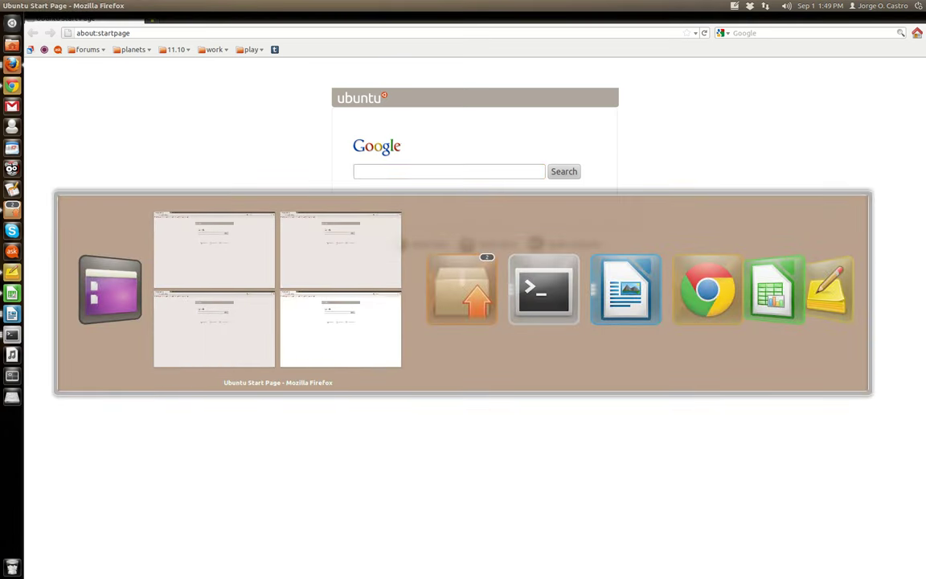
key(alt+grave)
key(alt+grave)
key(alt+grave)
key(alt+grave)
key(alt+grave)
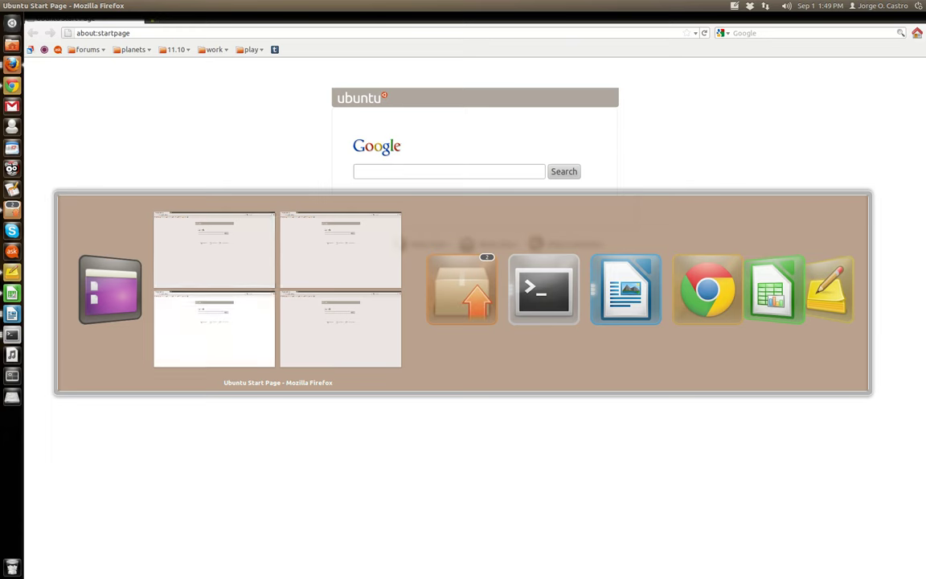
key(alt+grave)
key(alt+grave)
key(alt+grave)
key(alt+grave)
key(alt+grave)
key(alt+grave)
key(alt+grave)
key(alt+grave)
key(alt+grave)
key(alt+grave)
key(alt+grave)
key(alt+grave)
key(alt+grave)
Move the switcher selection to Terminal and cycle through the previews of its open windows
key(alt+Tab)
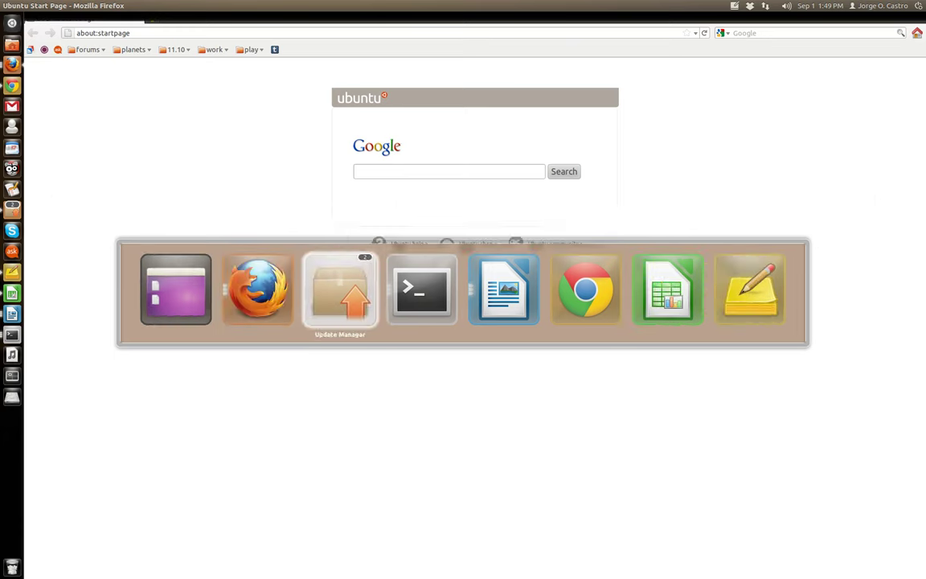
key(alt+Tab)
key(alt+grave)
key(alt+grave)
key(alt+grave)
key(alt+grave)
key(alt+grave)
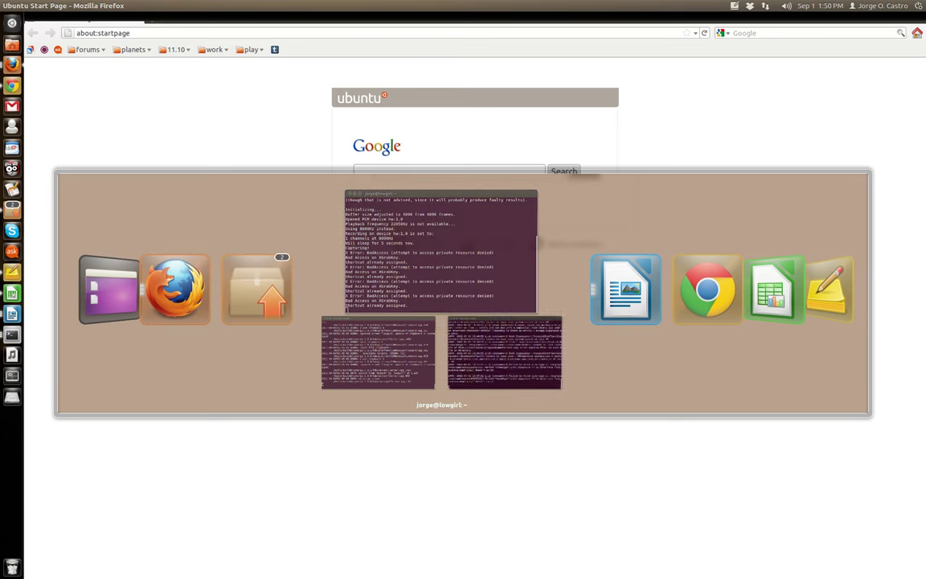
key(alt+grave)
key(alt+grave)
key(alt+grave)
key(alt+grave)
Cycle past Tomboy Notes in the application switcher and return to the Firefox window
key(alt+Tab)
key(alt+Tab)
key(alt+Tab)
key(alt+Tab)
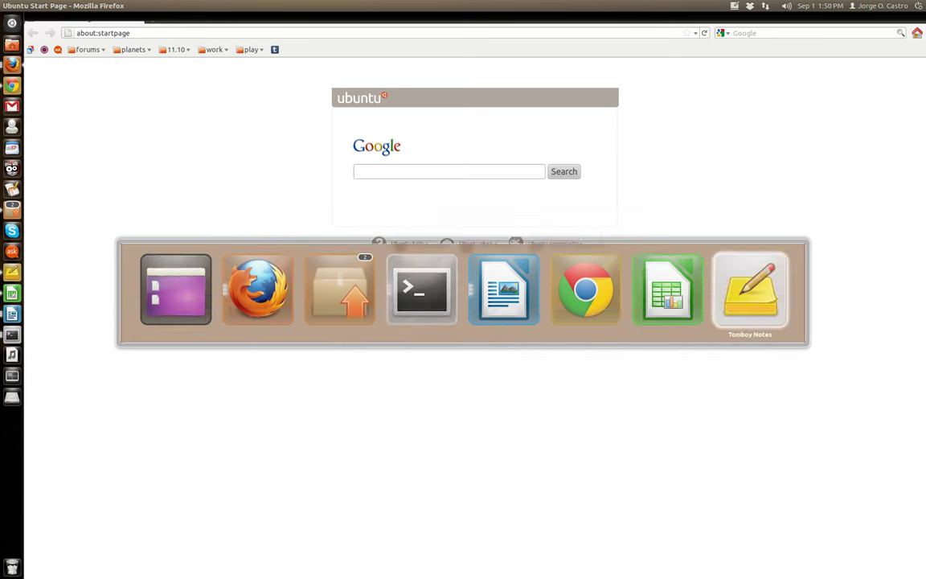
key(alt+Tab)
key(alt+Tab)
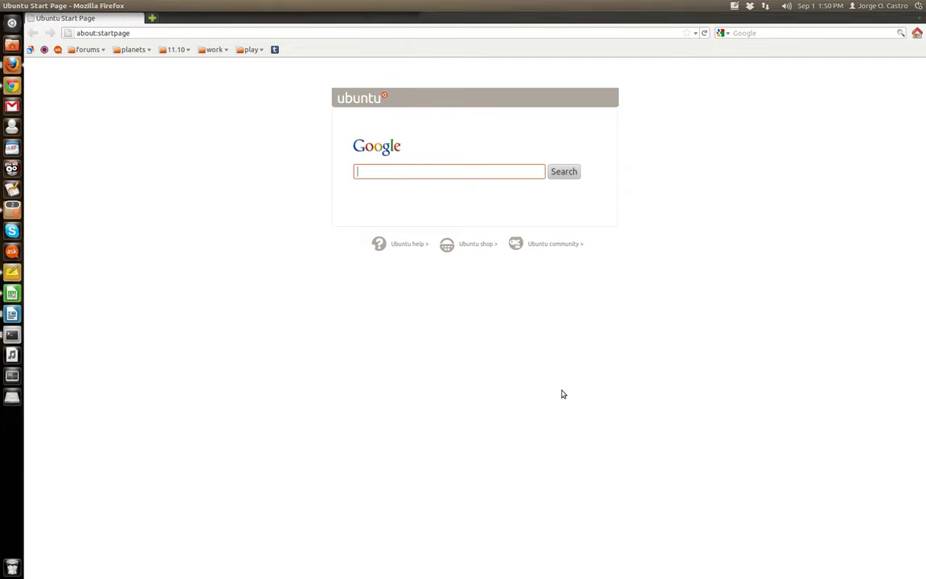
Open a batch of additional terminal windows across the desktop
key(ctrl+alt+t)
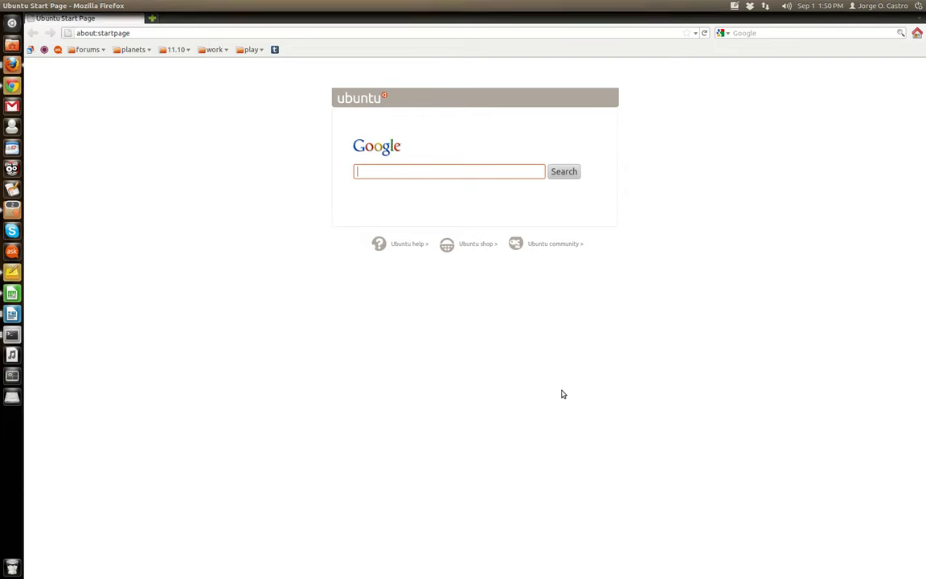
key(ctrl+alt+t)
key(ctrl+alt+t)
key(ctrl+alt+t)
key(ctrl+alt+t)
key(ctrl+alt+t)
key(ctrl+alt+t)
key(ctrl+alt+t)
key(ctrl+alt+t)
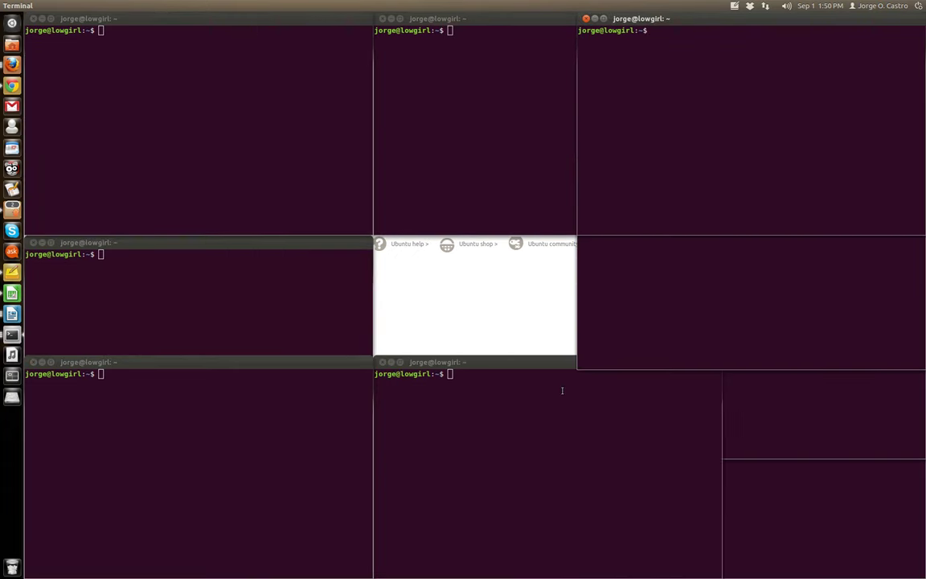
Preview the many terminal windows in the application switcher and switch to one of them
key(alt+Tab)
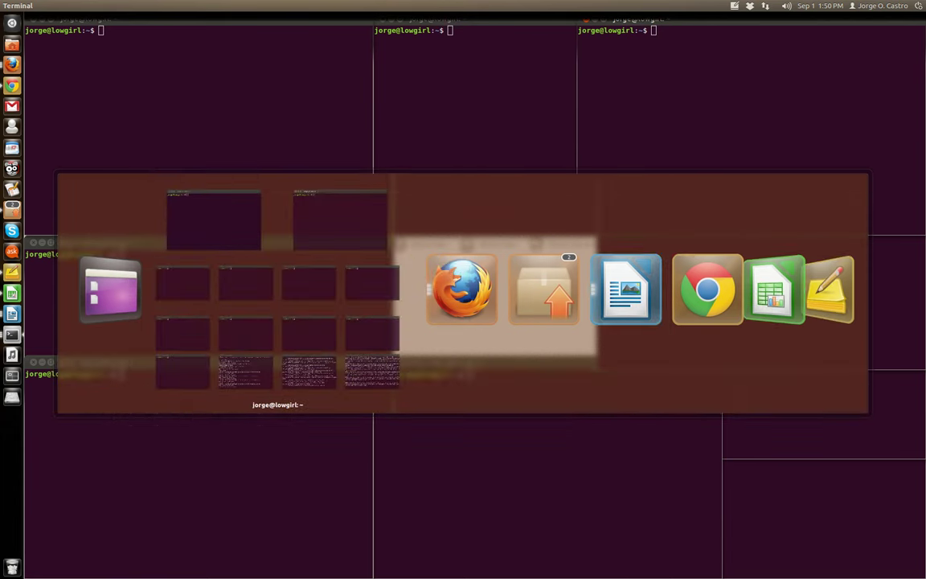
key(alt+Tab)
key(alt+Tab)
key(alt+Tab)
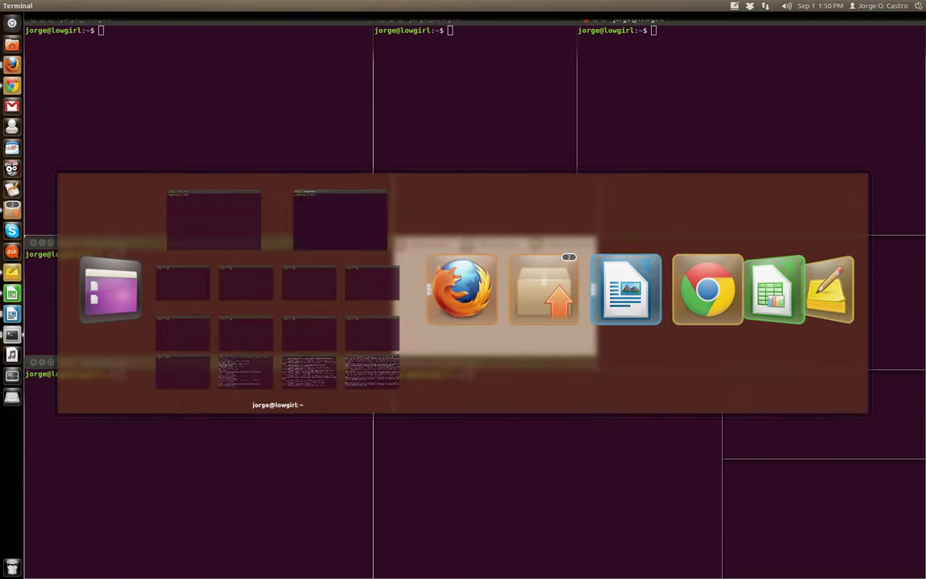
key(alt+Tab)
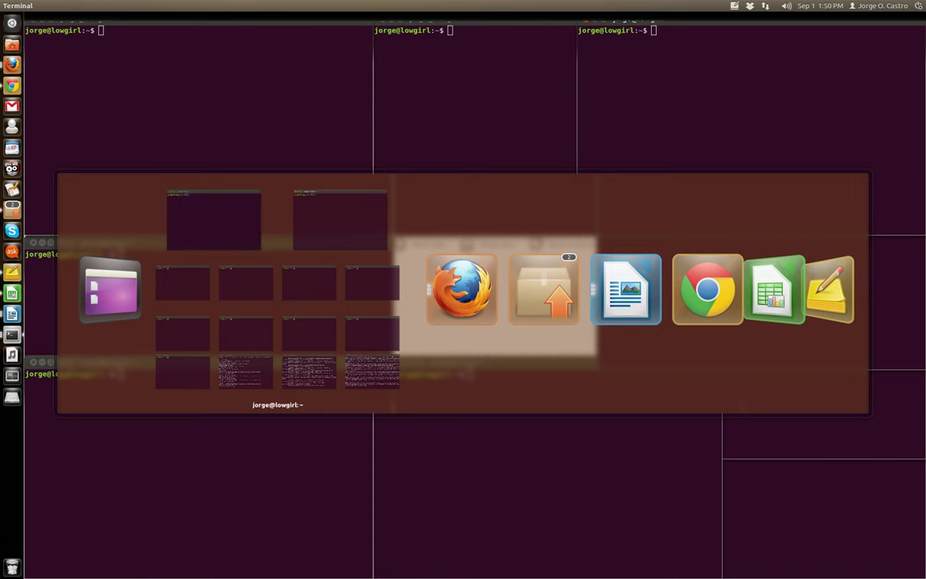
key(Return)
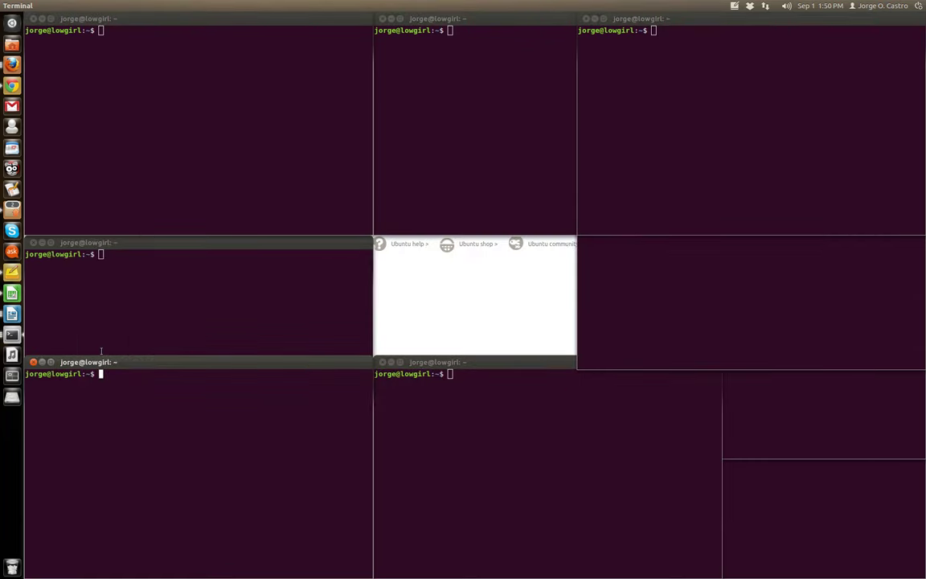
Spread out all open Terminal windows as an overview and switch to one of the empty ones
click(12, 335)
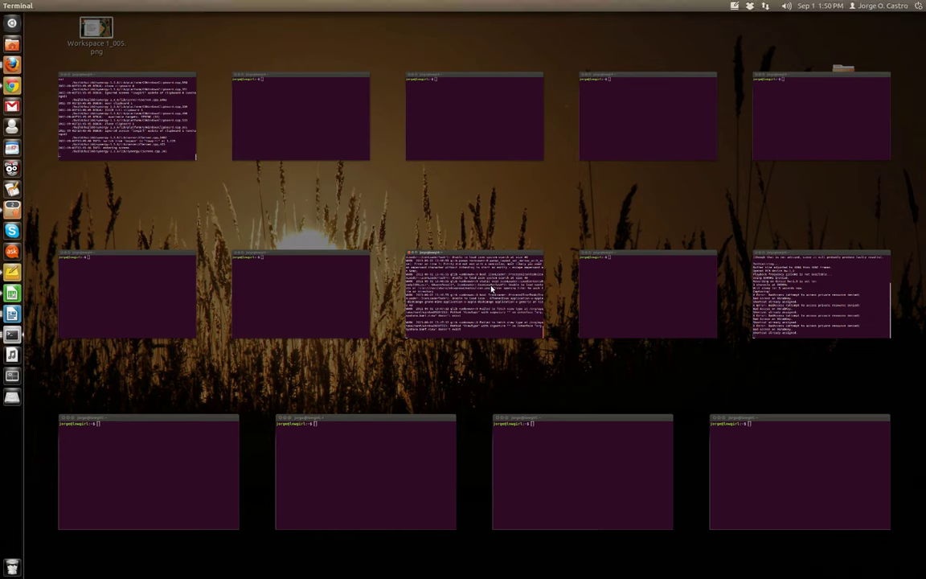
click(461, 259)
click(320, 119)
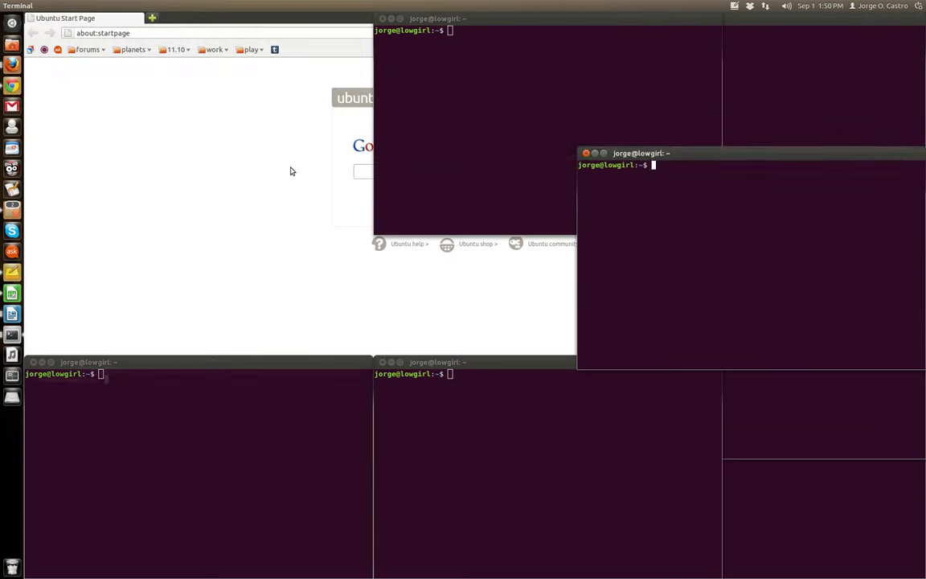
Close the extra empty terminal windows covering the Firefox window
key(ctrl+d)
key(ctrl+d)
key(ctrl+d)
key(ctrl+d)
key(ctrl+d)
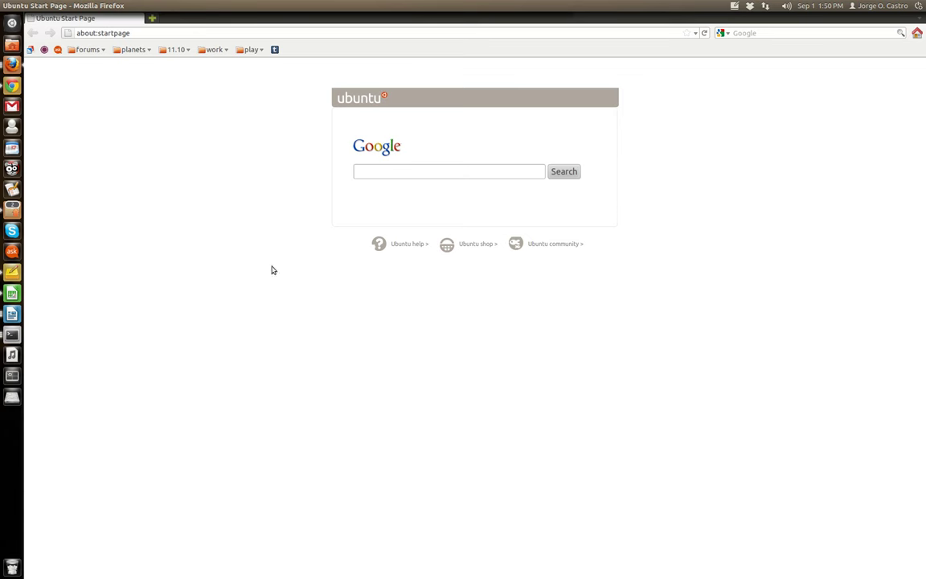
Cycle through all the running applications in the application switcher and wrap around to Terminal
key(alt+Tab)
key(Tab)
key(Tab)
key(Tab)
key(Tab)
key(Tab)
key(Tab)
key(Tab)
key(Tab)
key(Tab)
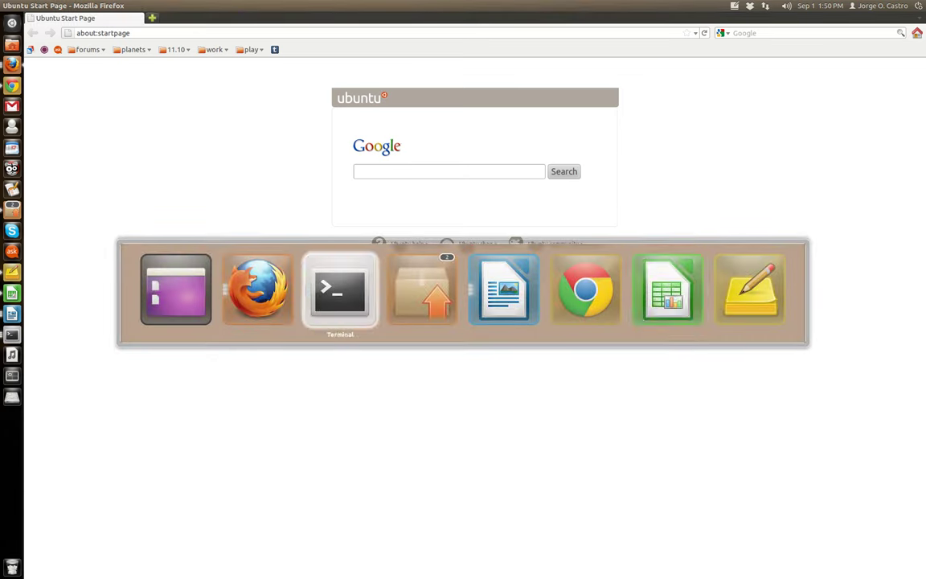
Preview the many open Firefox windows in the application switcher and settle on a Firefox start page window
key(Tab)
key(Tab)
key(Tab)
key(Tab)
key(Tab)
key(Tab)
key(Tab)
key(Tab)
key(Tab)
key(Tab)
key(Tab)
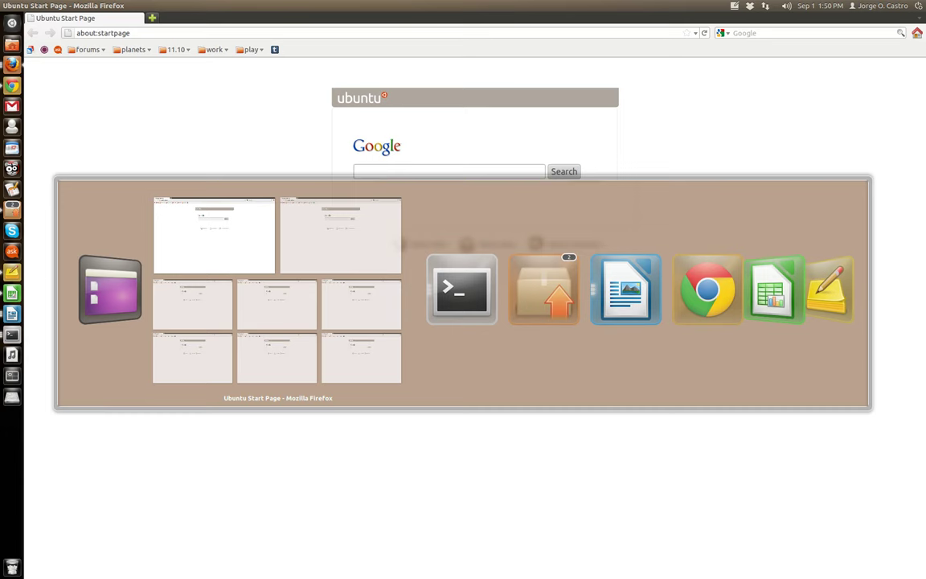
key(Tab)
key(Tab)
key(Tab)
key(Tab)
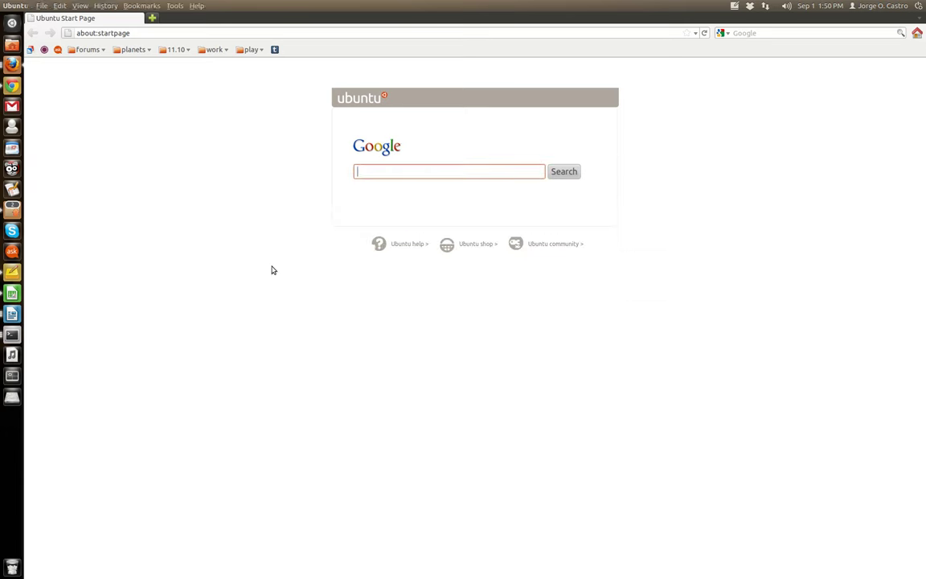
Bring up the application switcher again and move the selection backward and forward among the application icons, stopping on Terminal
key(alt+Tab)
key(Tab)
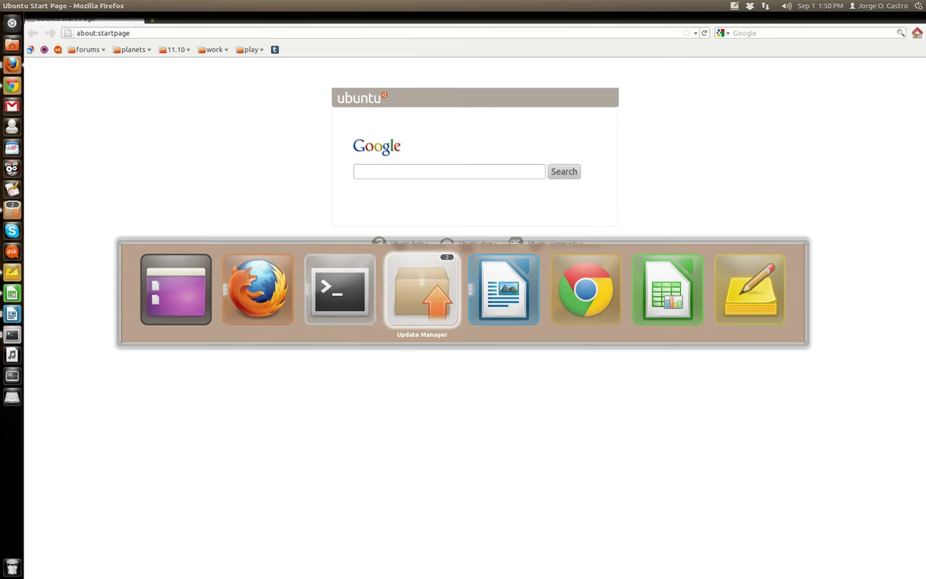
key(Left)
key(Left)
key(Left)
key(Right)
key(Right)
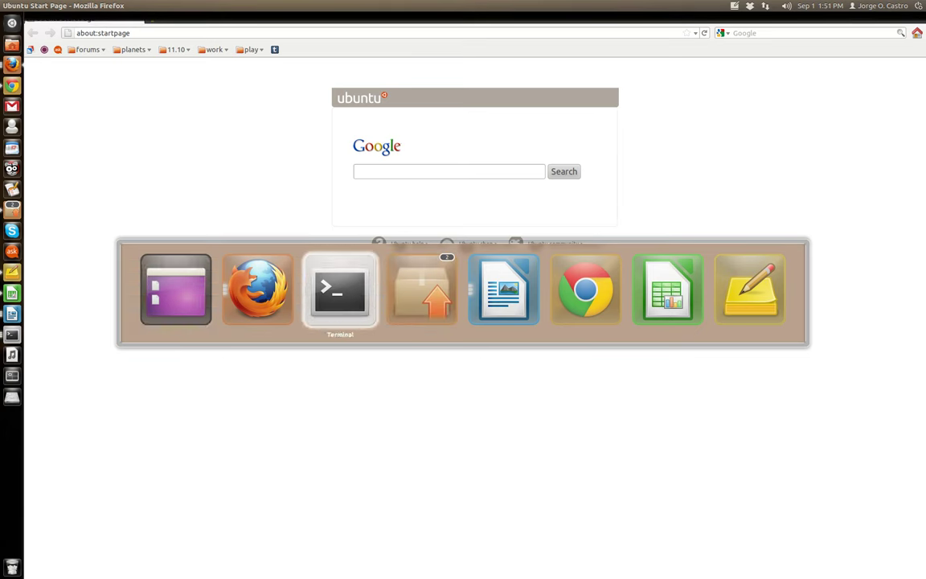
Advance the switcher selection past LibreOffice Writer and the remaining applications to the desktop entry and show the desktop
key(Down)
key(Tab)
key(Tab)
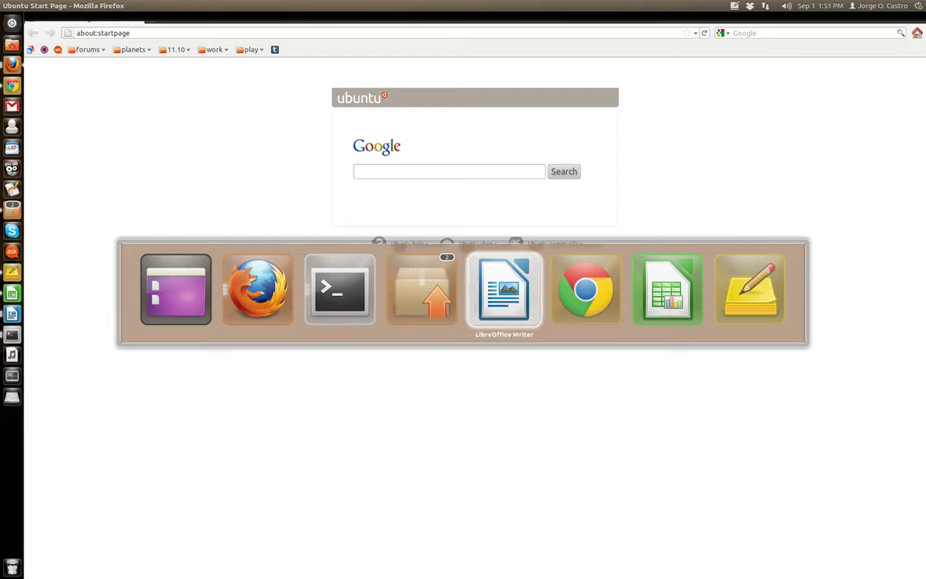
key(Tab)
key(Tab)
key(Tab)
key(Tab)
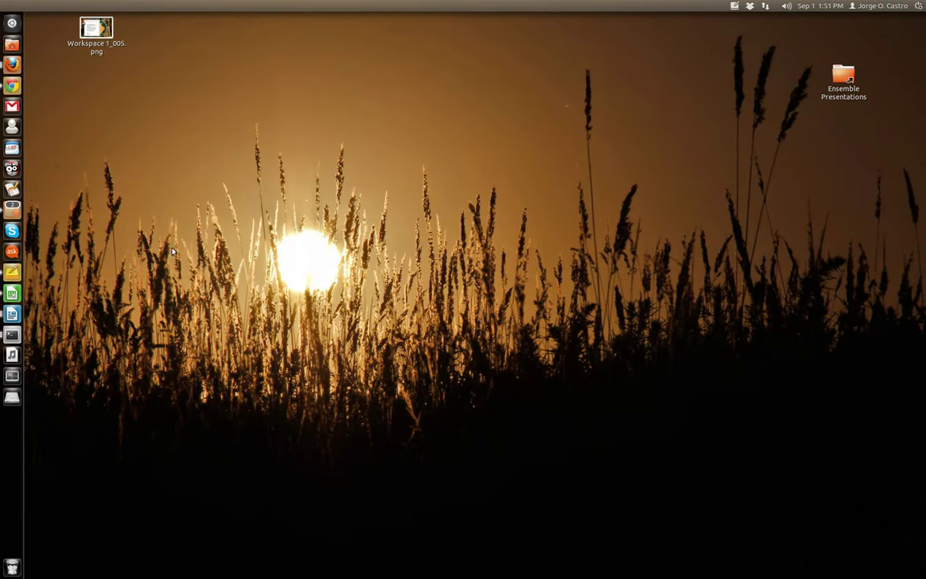
Return from the empty desktop to the open Terminal windows
click(12, 335)
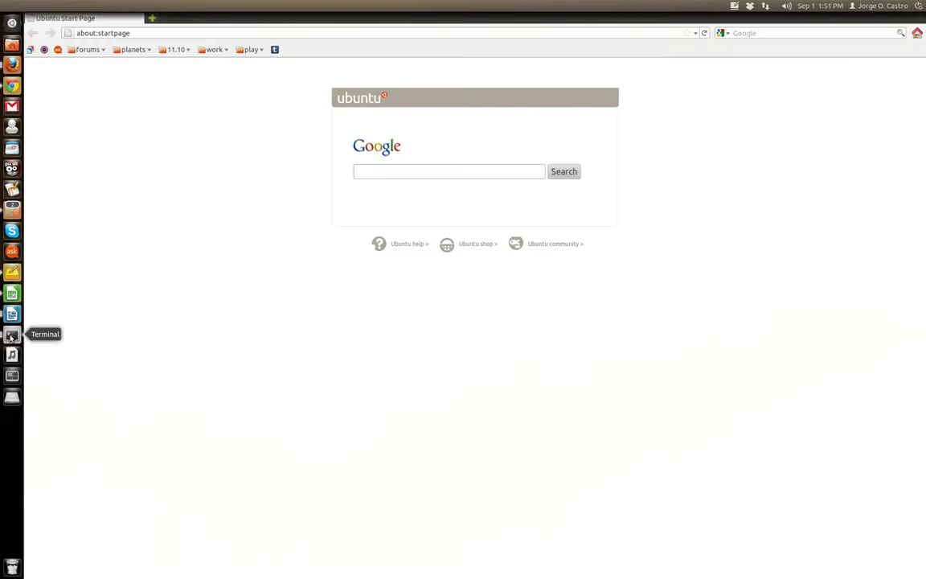